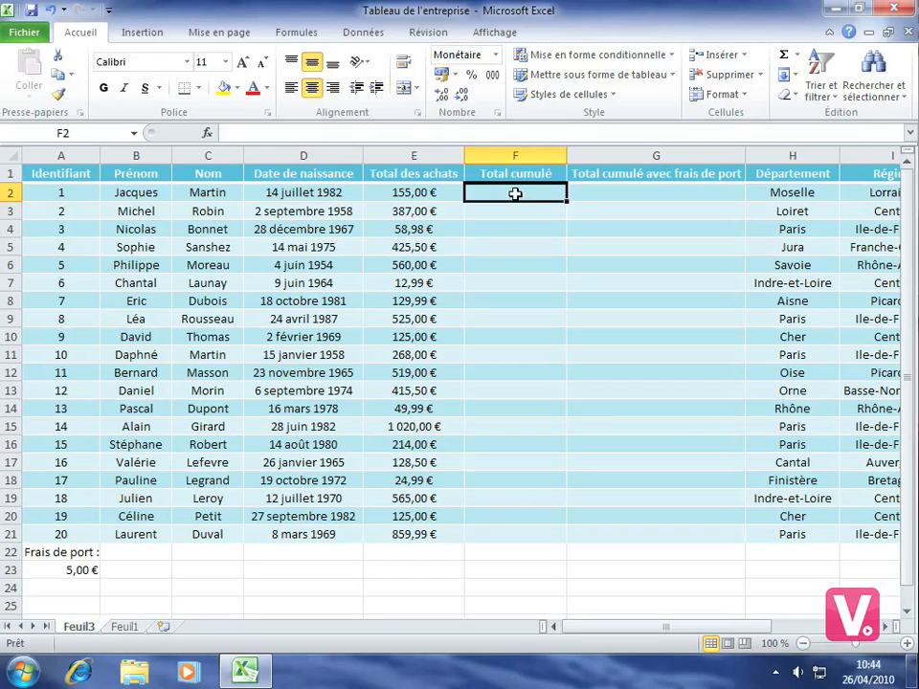
# - Enter the formula =E2 in cell F2 to start the Total cumulé column
pyautogui.write('=')
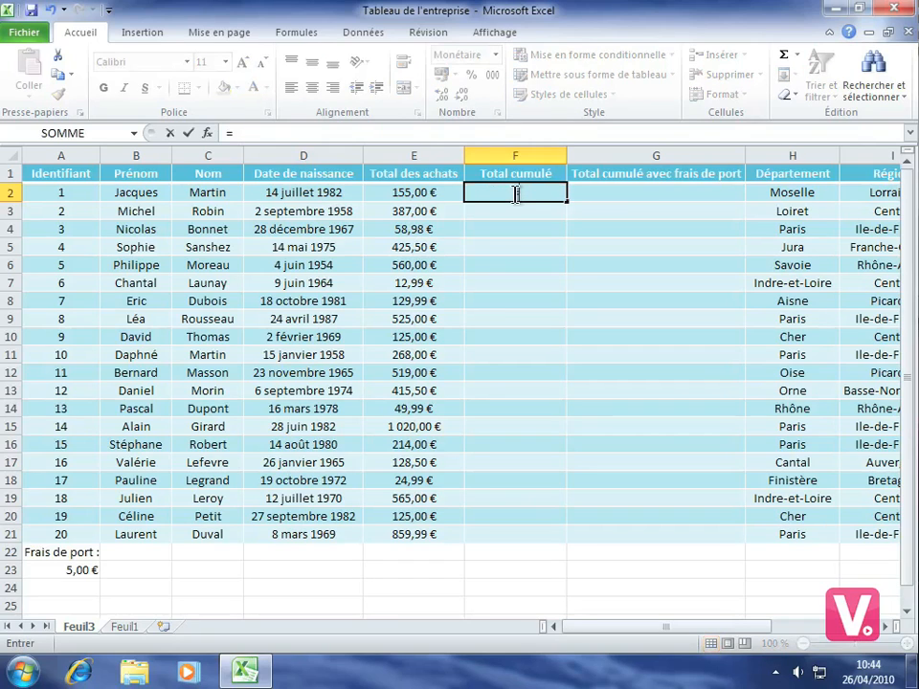
pyautogui.click(404, 193)
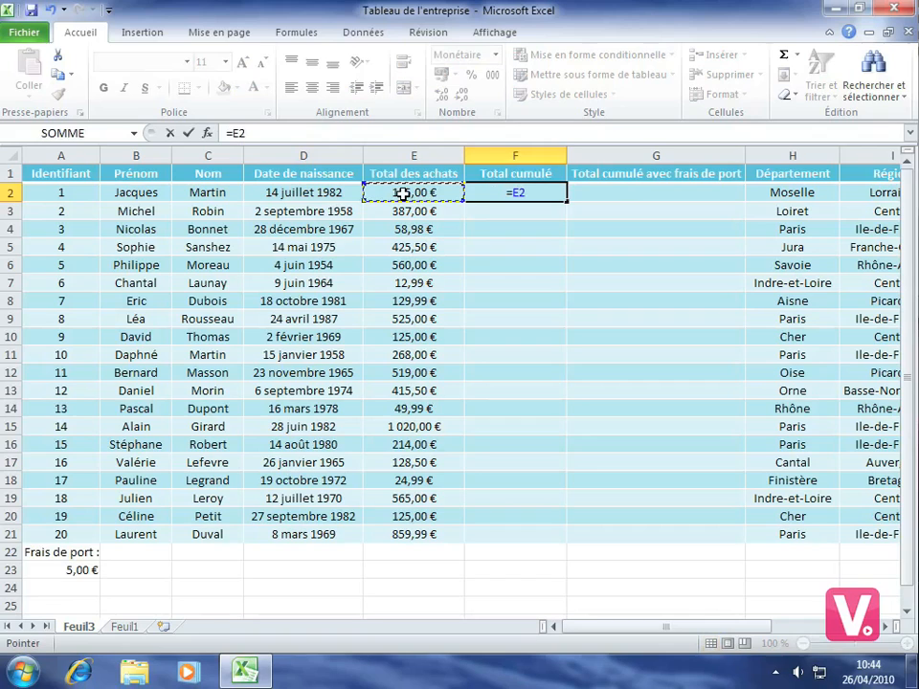
pyautogui.press('Return')
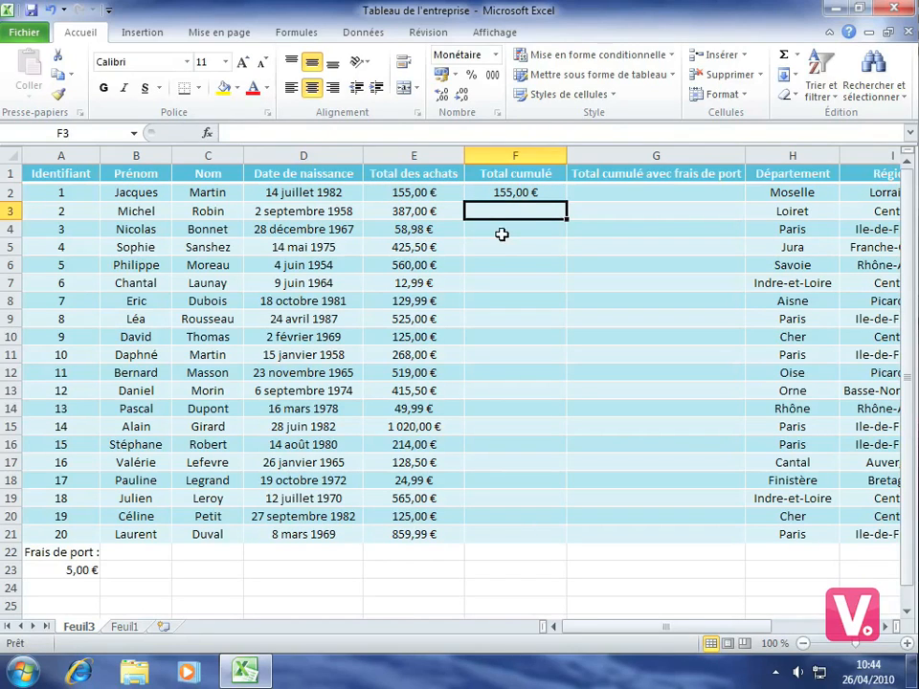
# - Enter the formula =F2+E3 in cell F3 to add the second row's purchases to the running total
pyautogui.write('=')
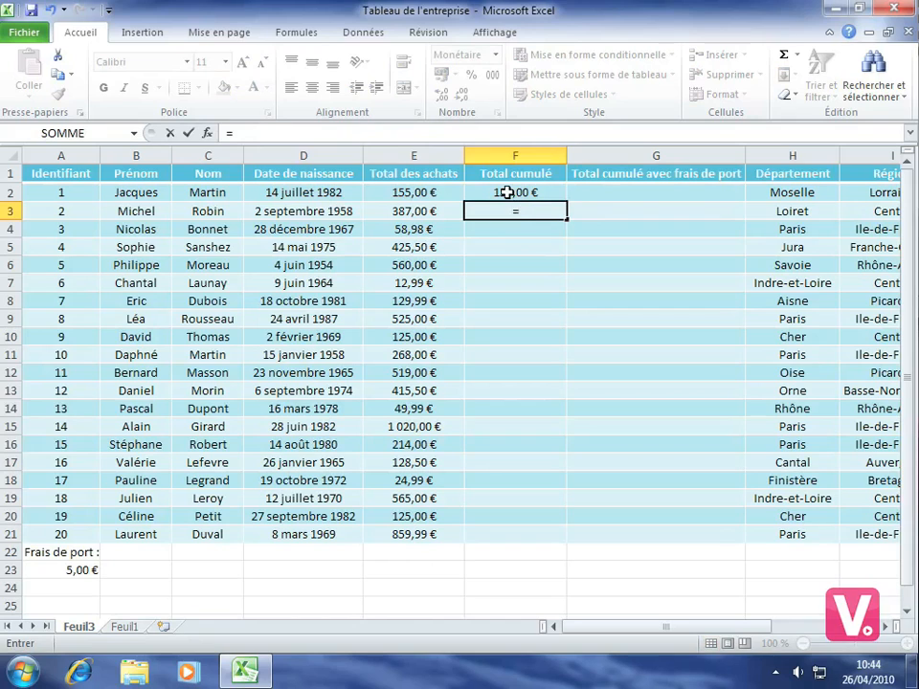
pyautogui.click(505, 193)
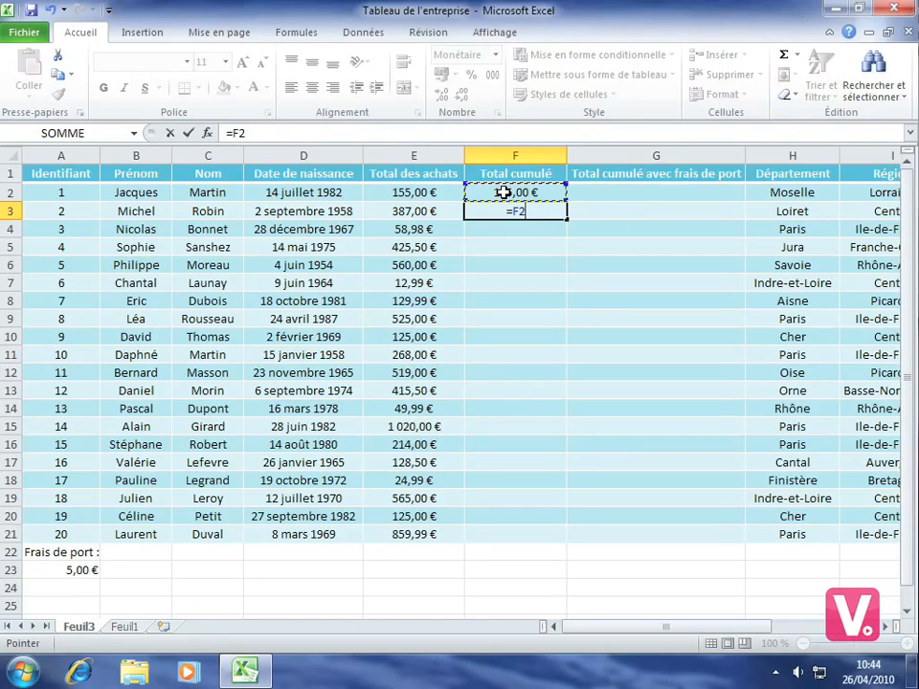
pyautogui.write('+')
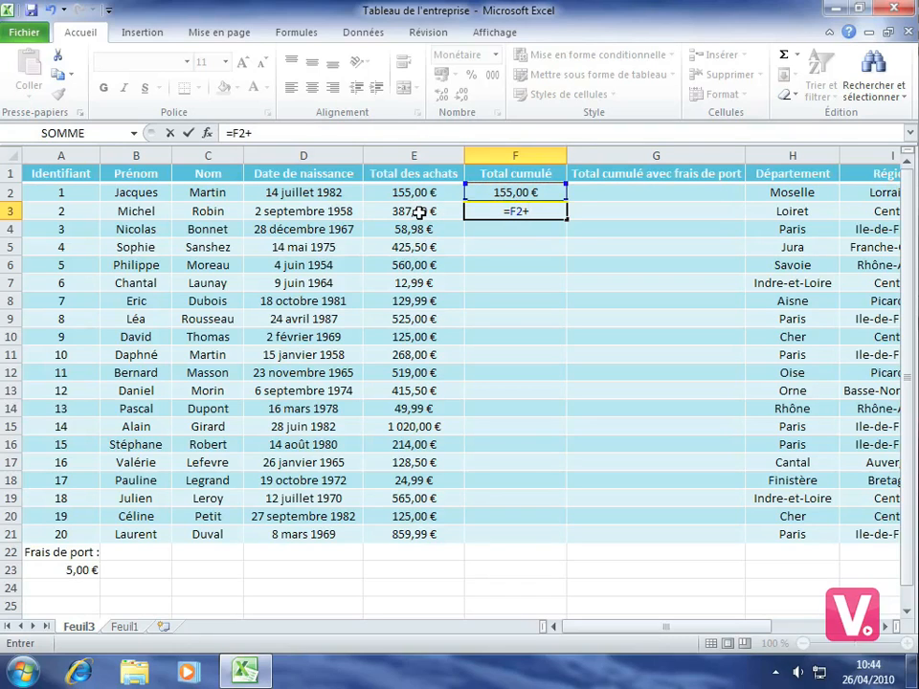
pyautogui.click(419, 212)
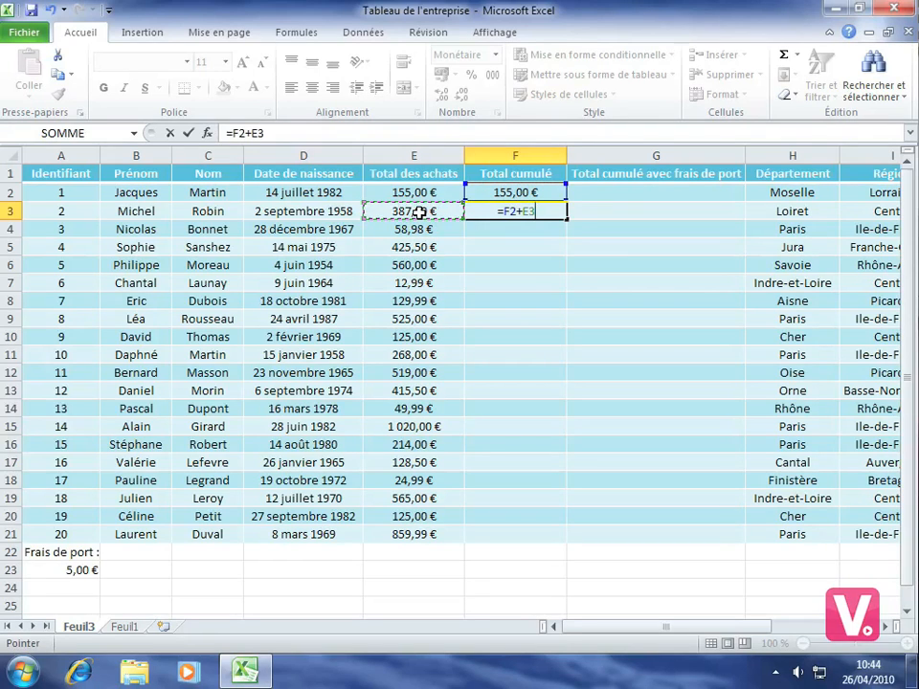
pyautogui.press('Return')
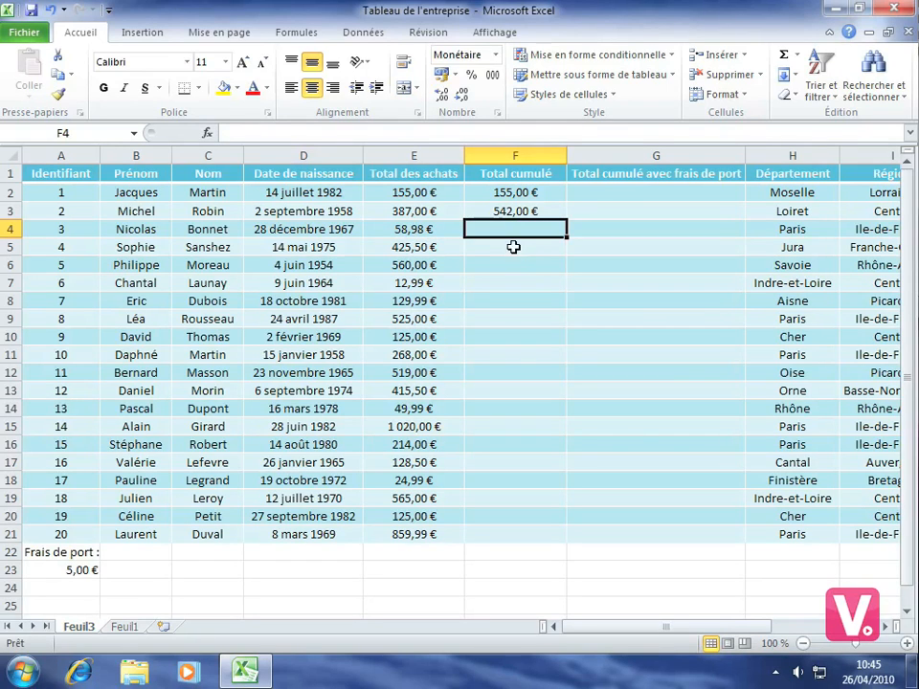
# - Fill the running total formula from F3 down to F21
pyautogui.click(504, 212)
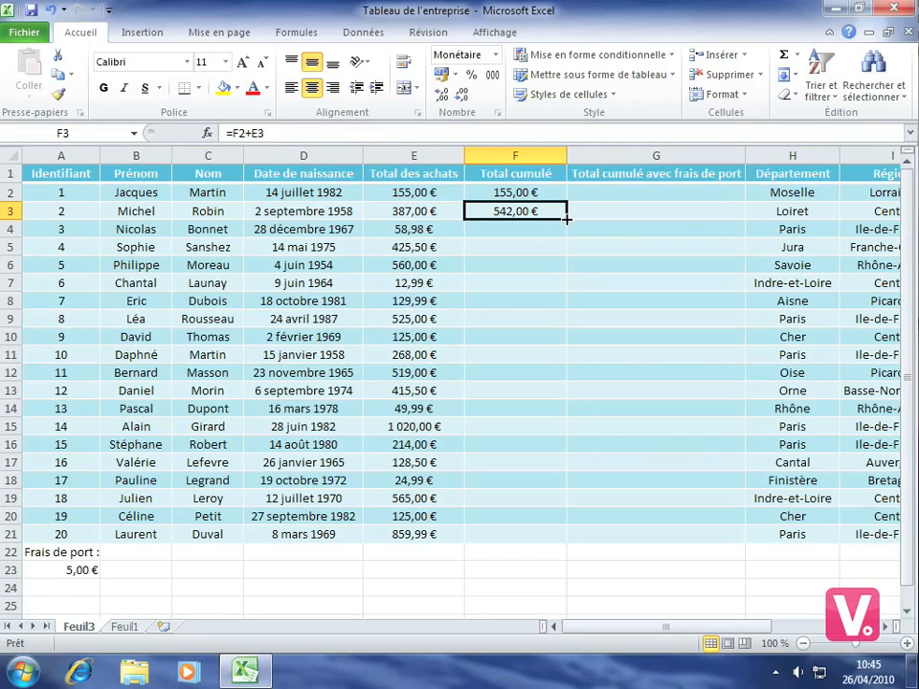
pyautogui.moveTo(566, 219); pyautogui.dragTo(565, 219)
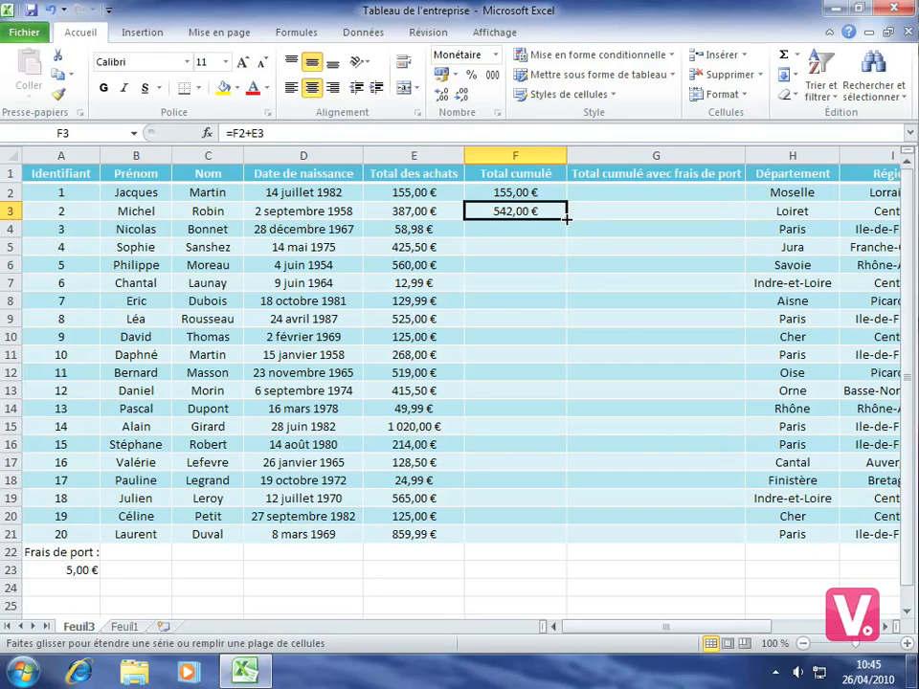
pyautogui.moveTo(565, 220); pyautogui.dragTo(517, 545)
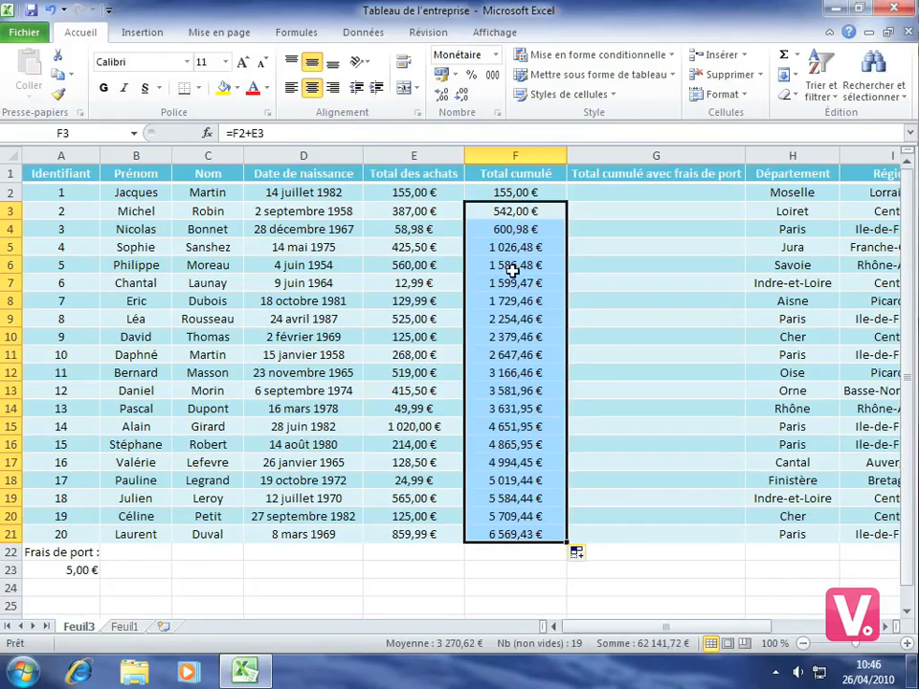
pyautogui.click(516, 409)
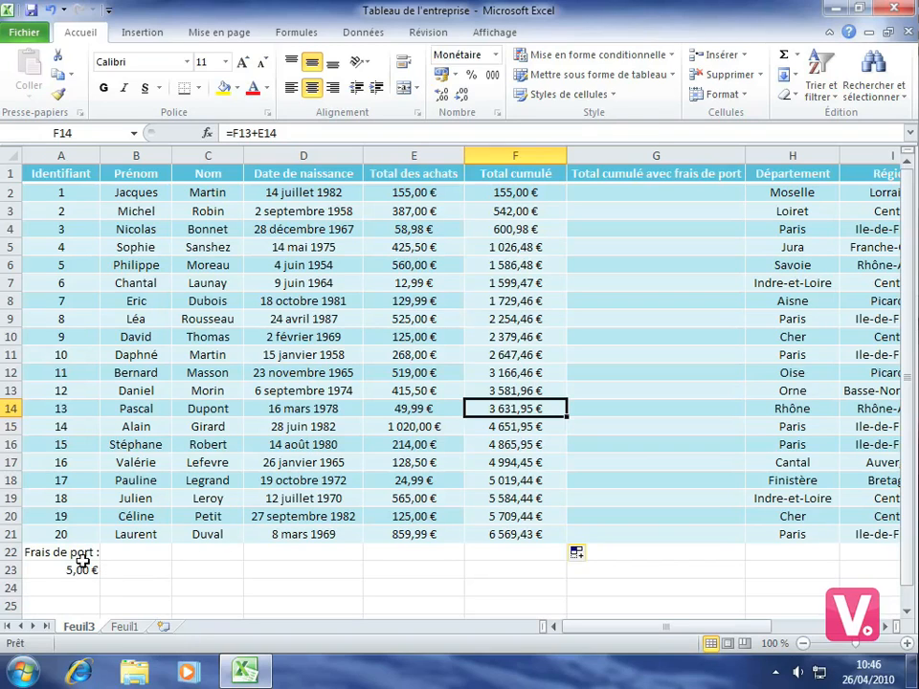
# - Enter the formula =F2+A23 in cell G2 to add the shipping cost to the running total
pyautogui.click(603, 192)
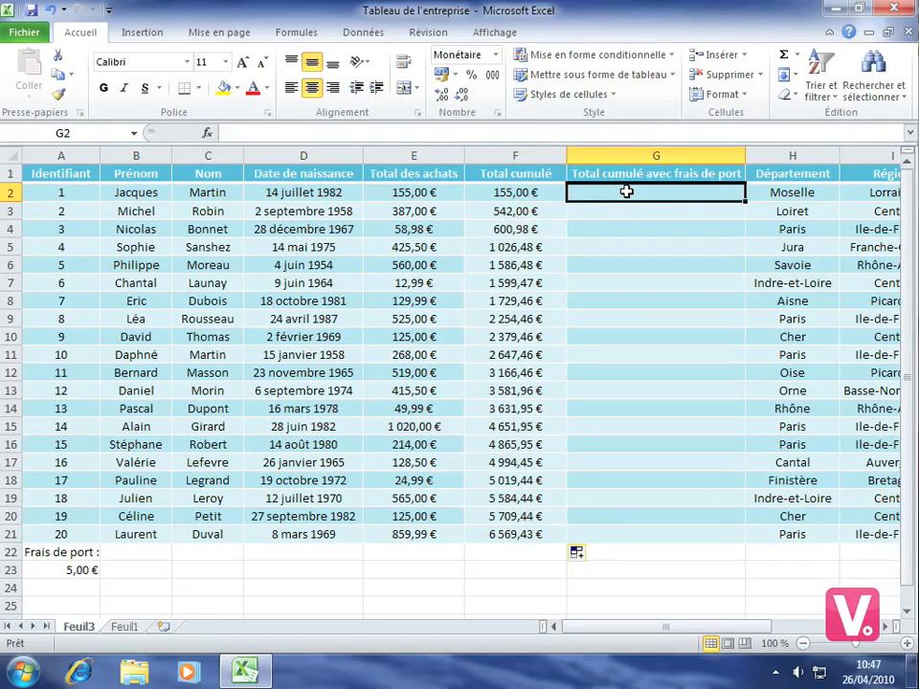
pyautogui.write('=')
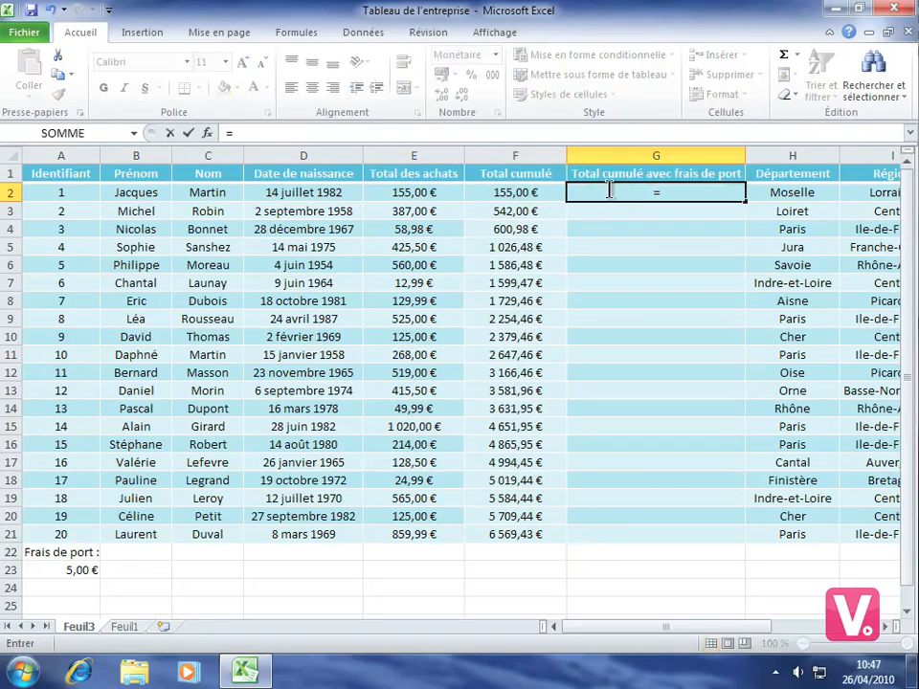
pyautogui.click(506, 194)
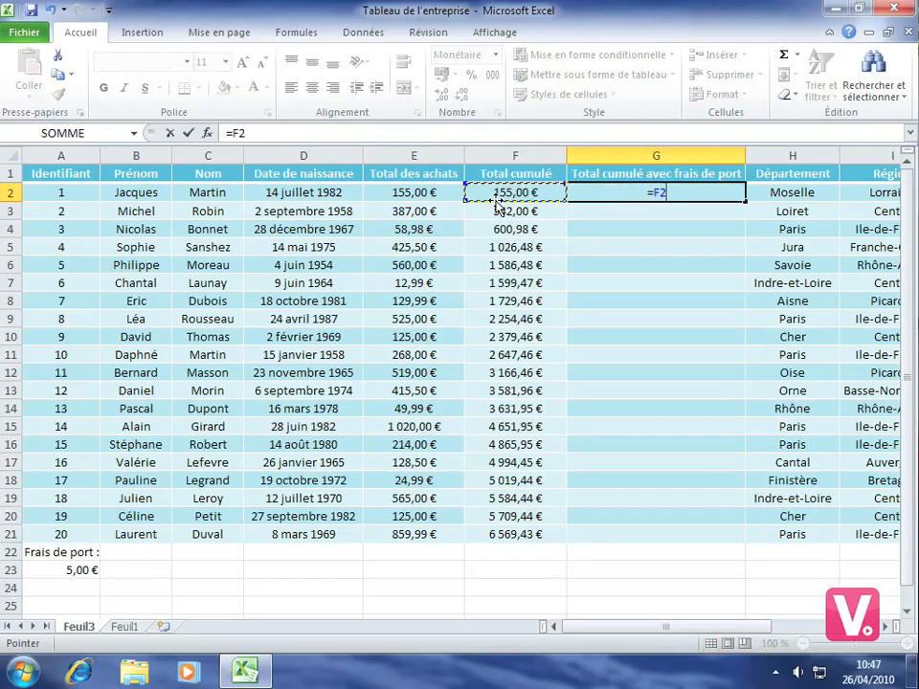
pyautogui.write('+')
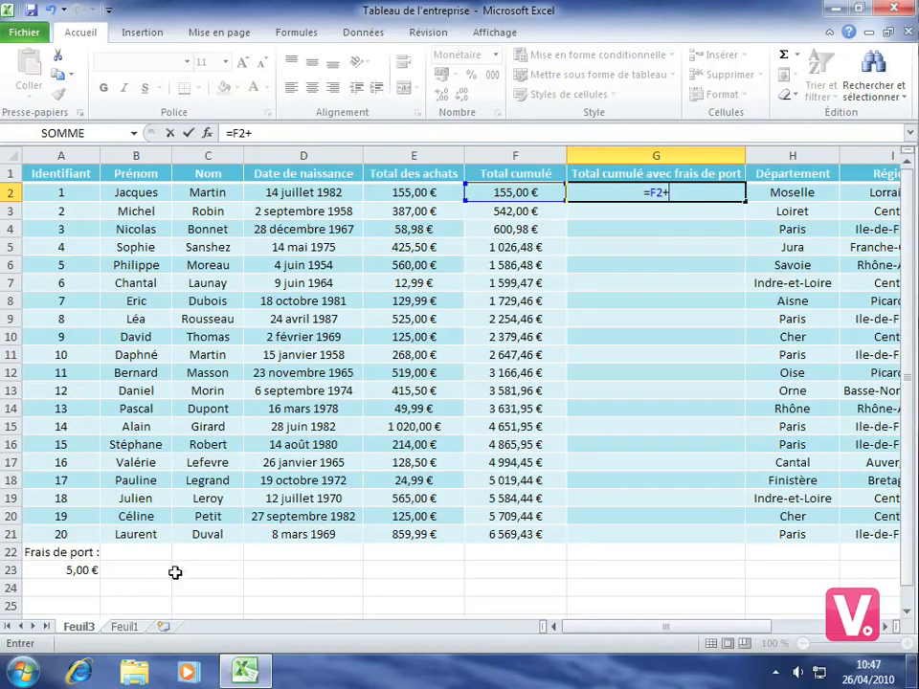
pyautogui.click(57, 569)
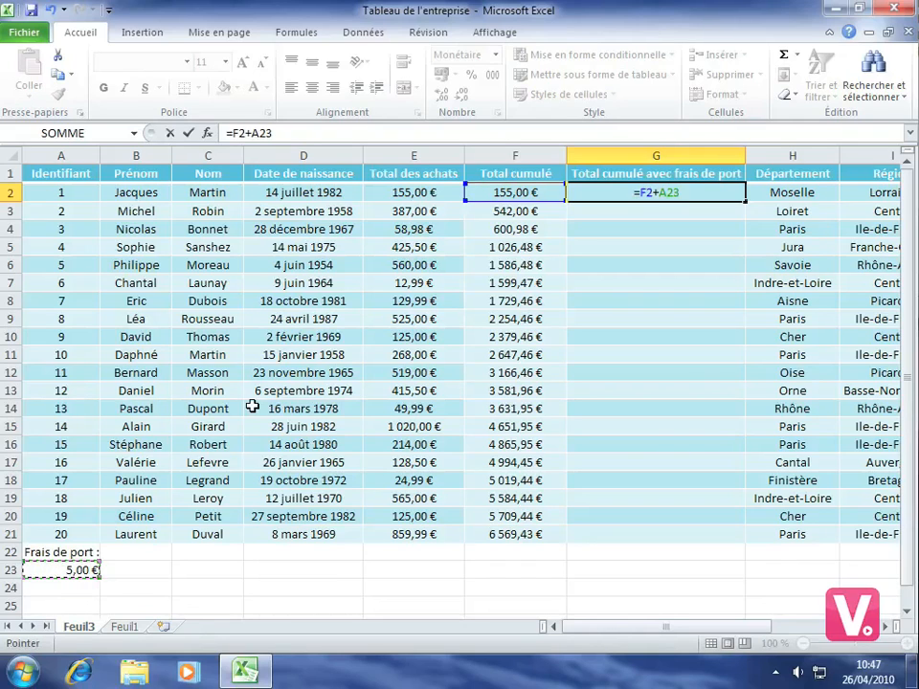
pyautogui.press('Return')
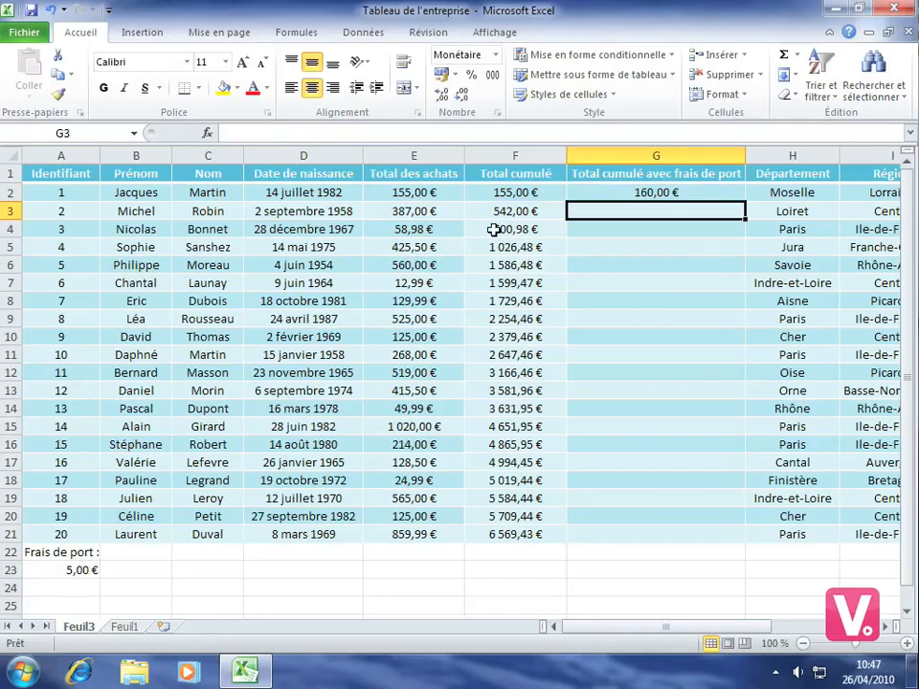
# - Fill the G2 formula down to G6 and compare the copied formula in G3 with the original in G2
pyautogui.click(626, 195)
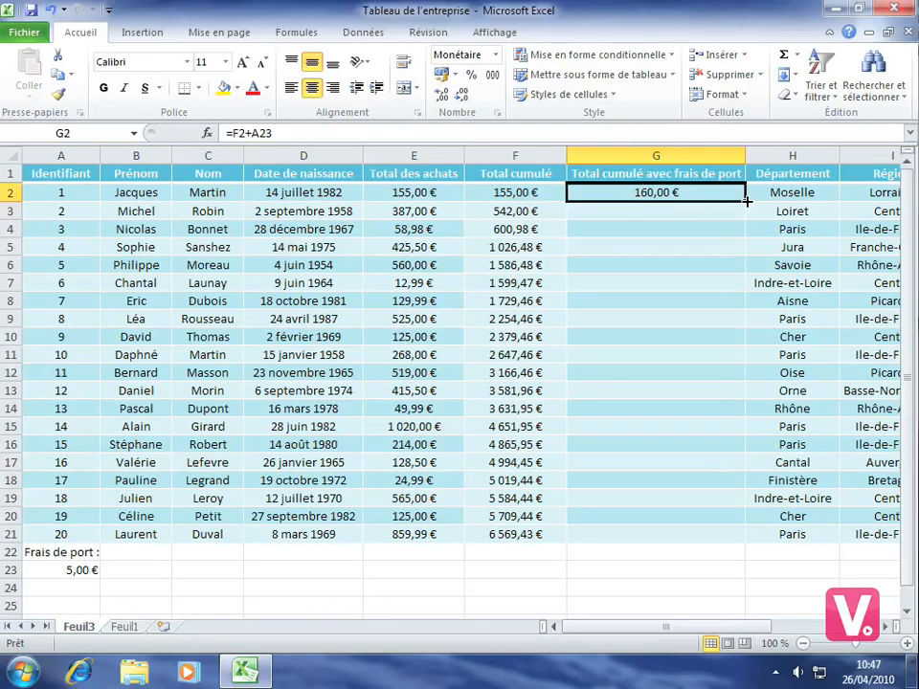
pyautogui.moveTo(745, 200); pyautogui.dragTo(737, 267)
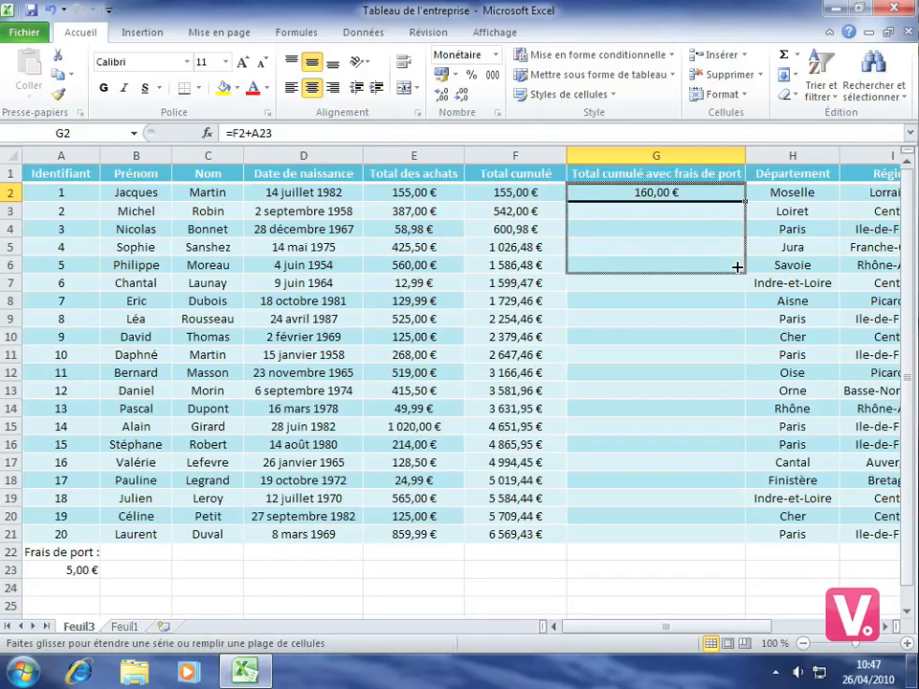
pyautogui.moveTo(737, 267); pyautogui.dragTo(735, 267)
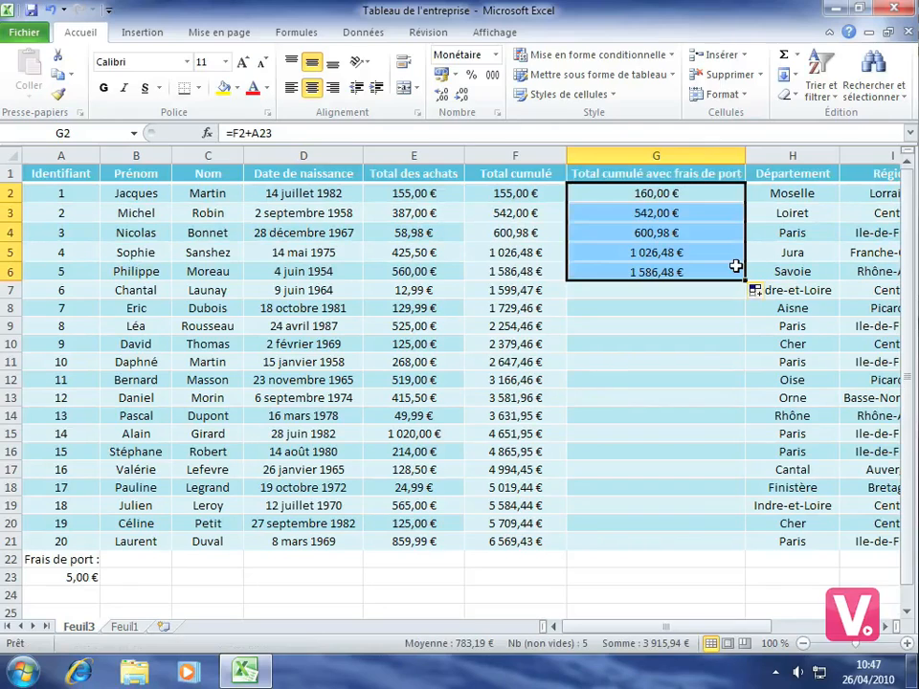
pyautogui.click(646, 213)
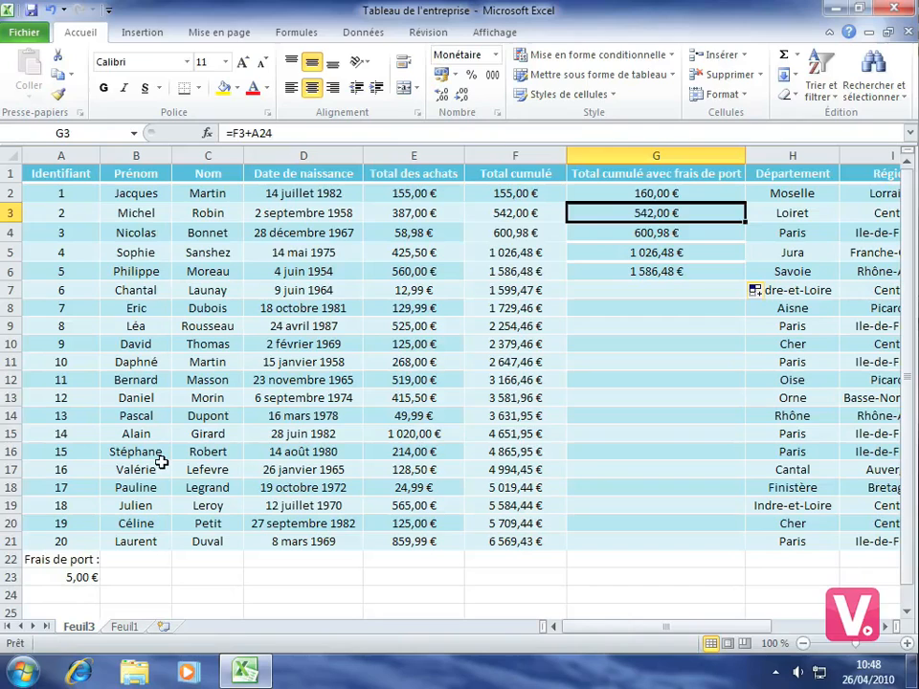
pyautogui.click(612, 193)
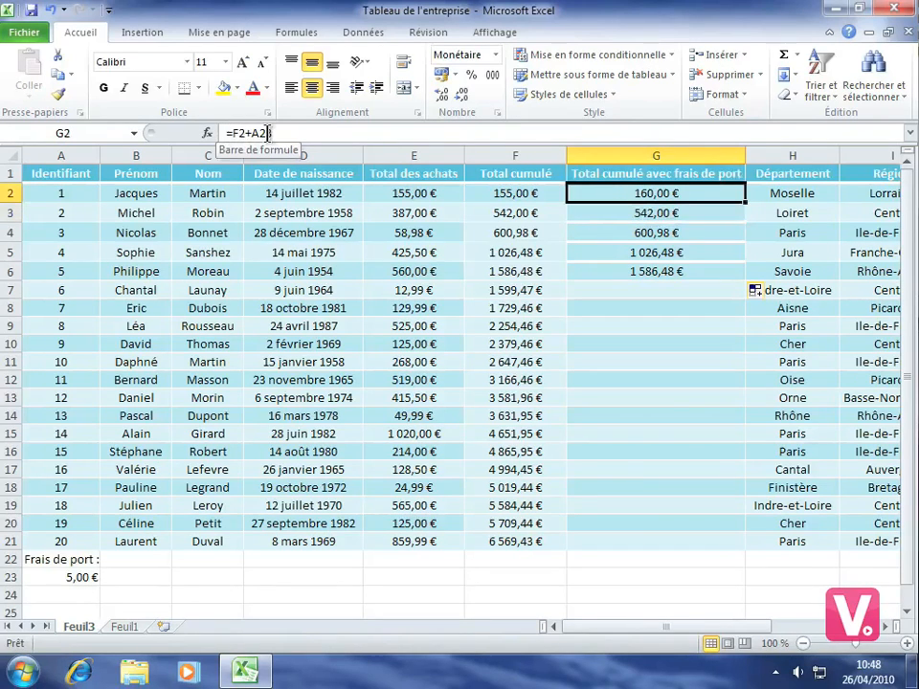
pyautogui.click(633, 213)
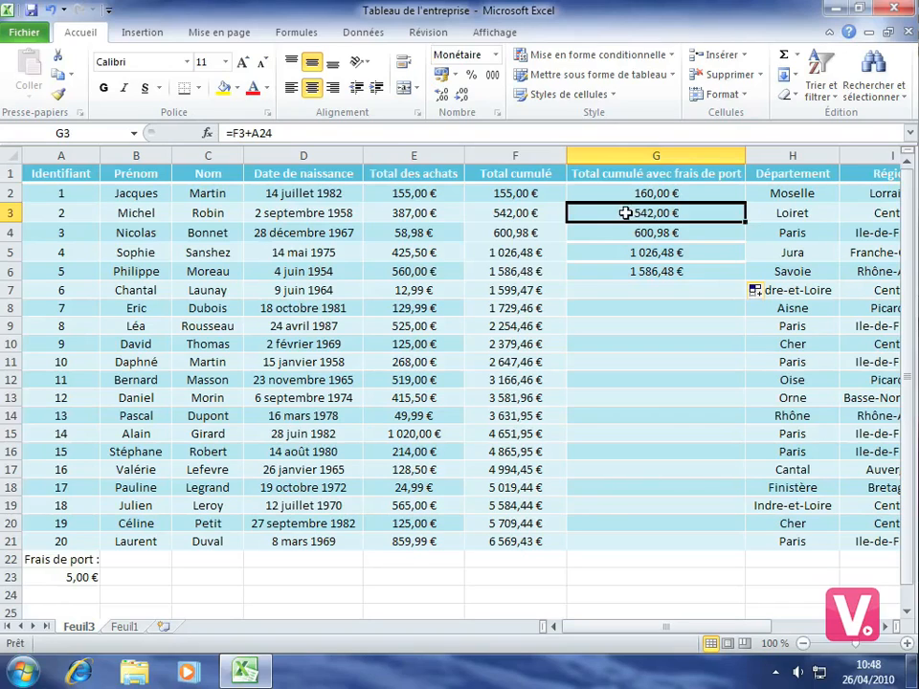
# - Lock the shipping cost row in the G2 formula by changing it to =F2+A$23
pyautogui.click(621, 193)
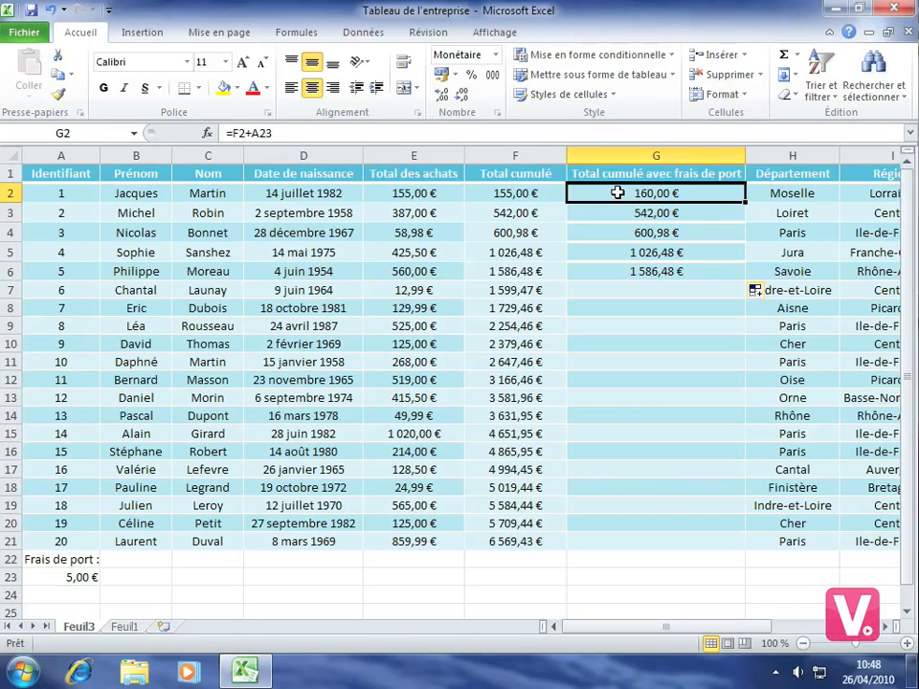
pyautogui.click(259, 133)
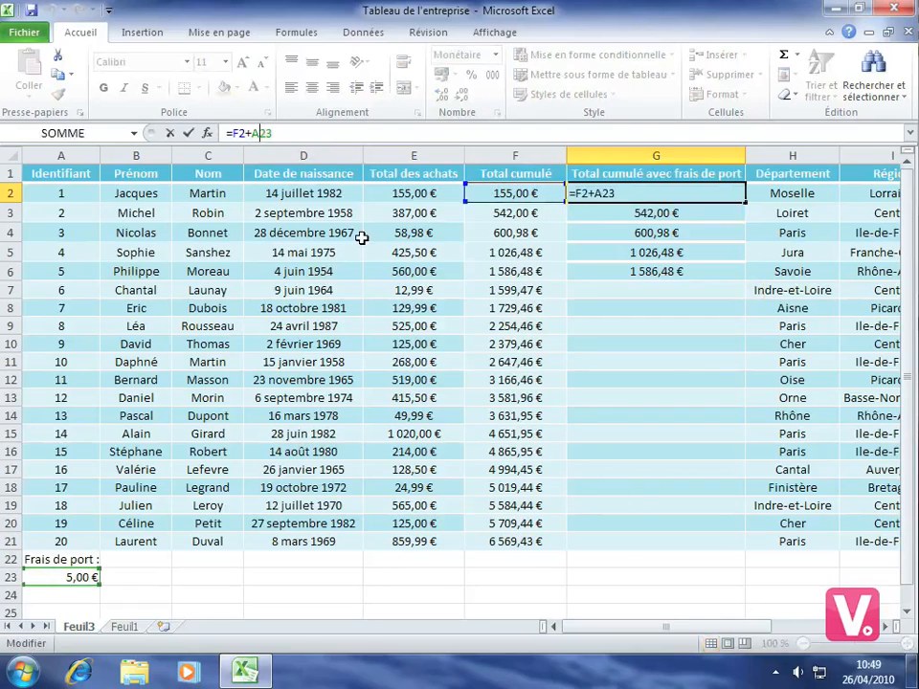
pyautogui.write('$')
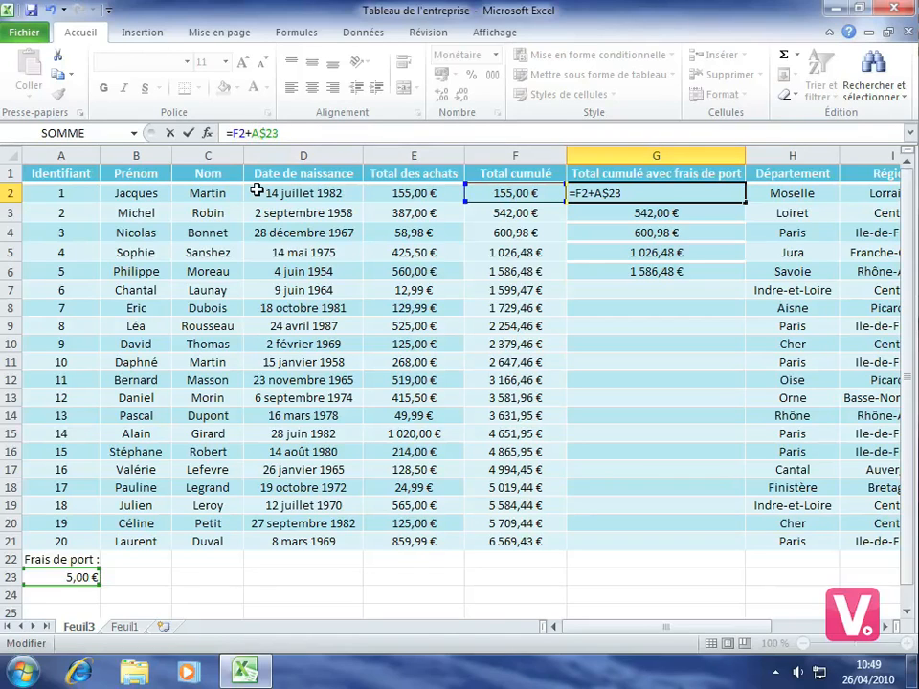
pyautogui.press('Return')
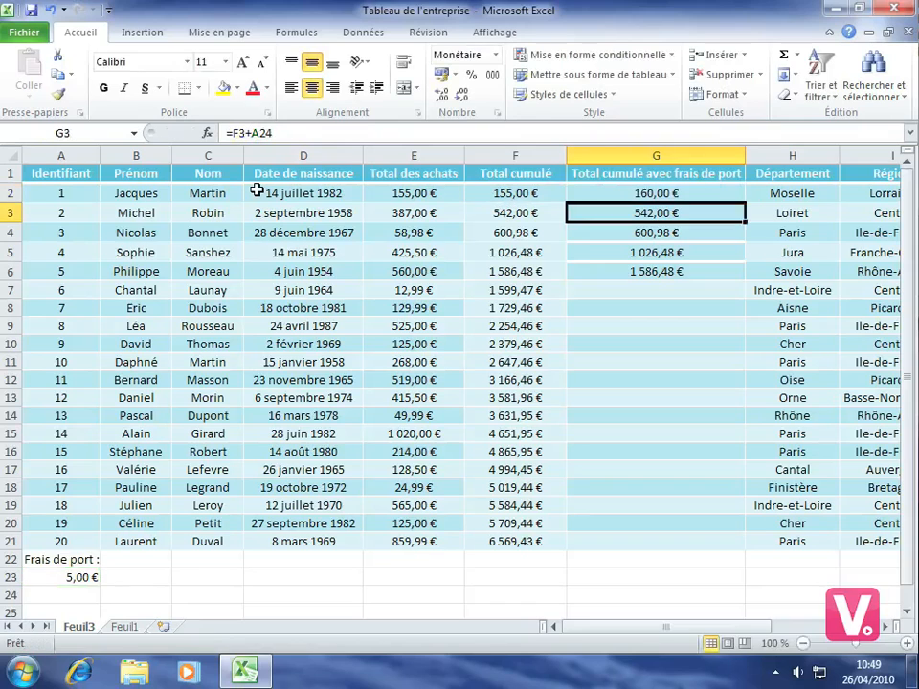
# - Fill the corrected shipping total formula from G2 down to G21
pyautogui.click(676, 193)
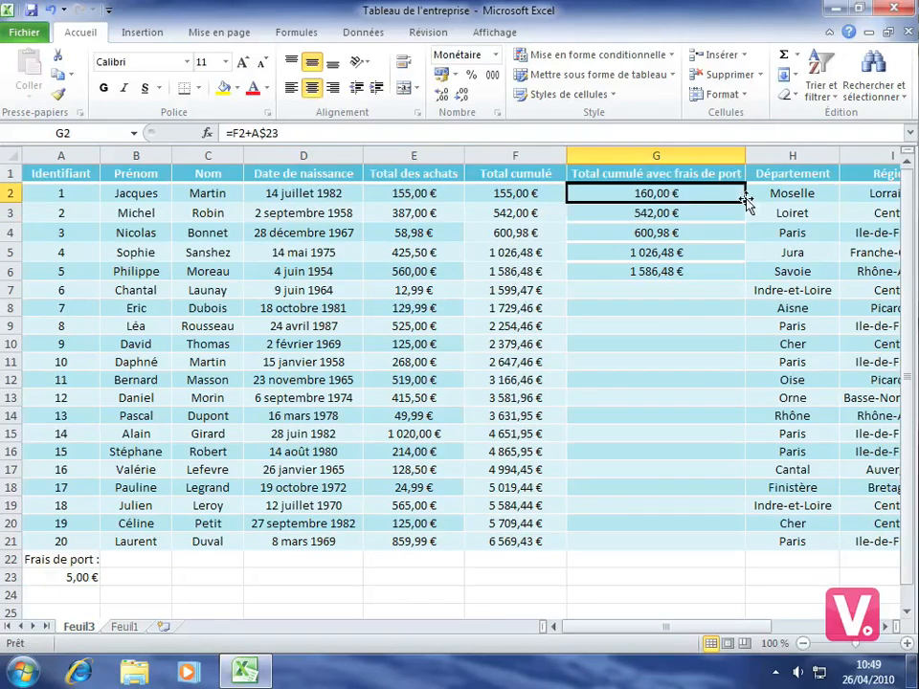
pyautogui.moveTo(746, 201); pyautogui.dragTo(709, 549)
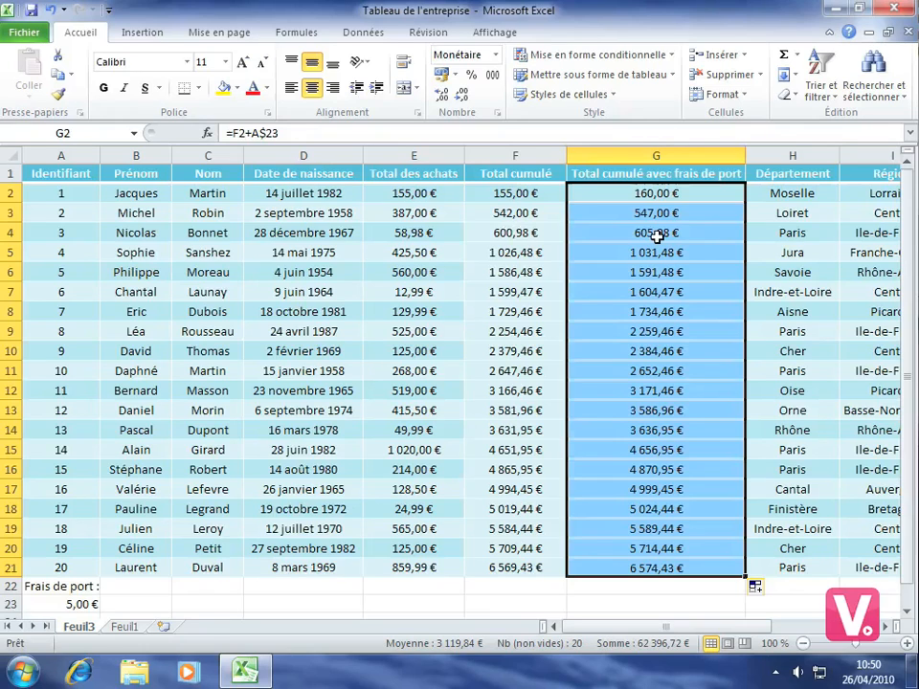
pyautogui.click(430, 348)
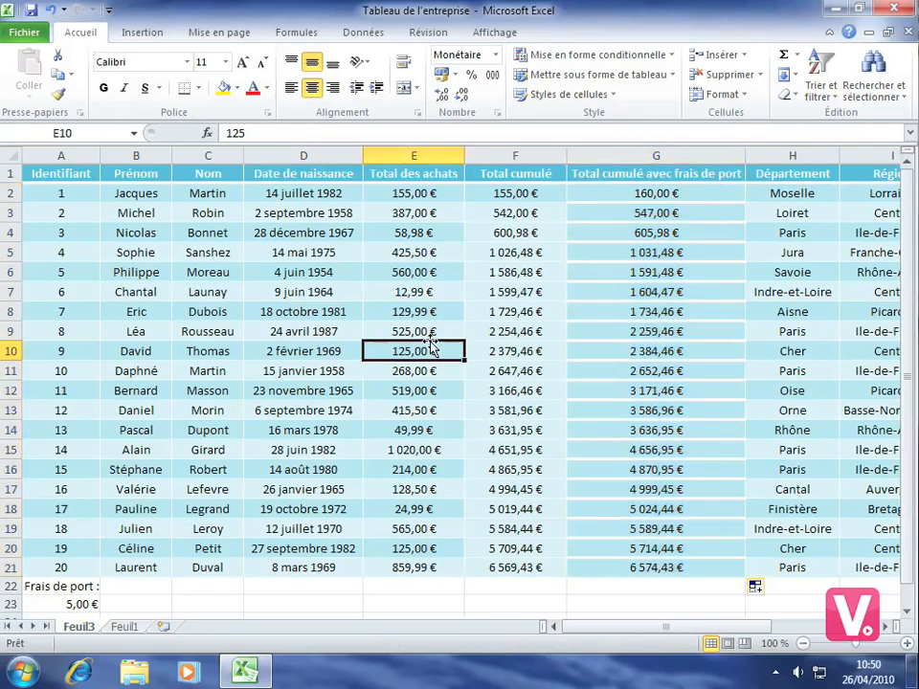